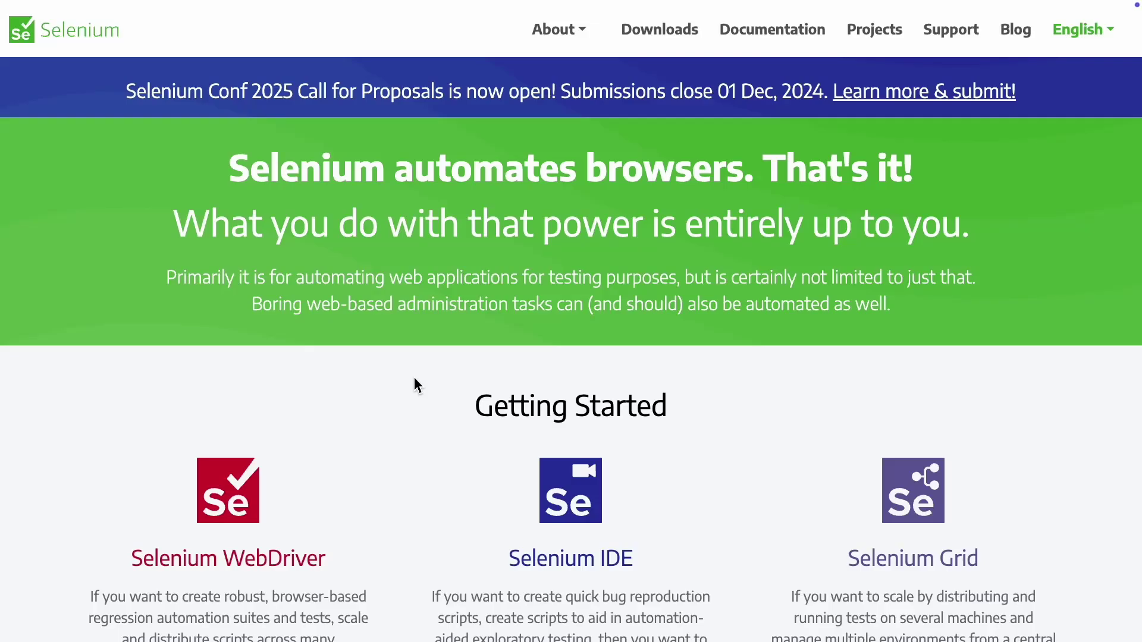
pyautogui.scroll(-3, 414, 385)
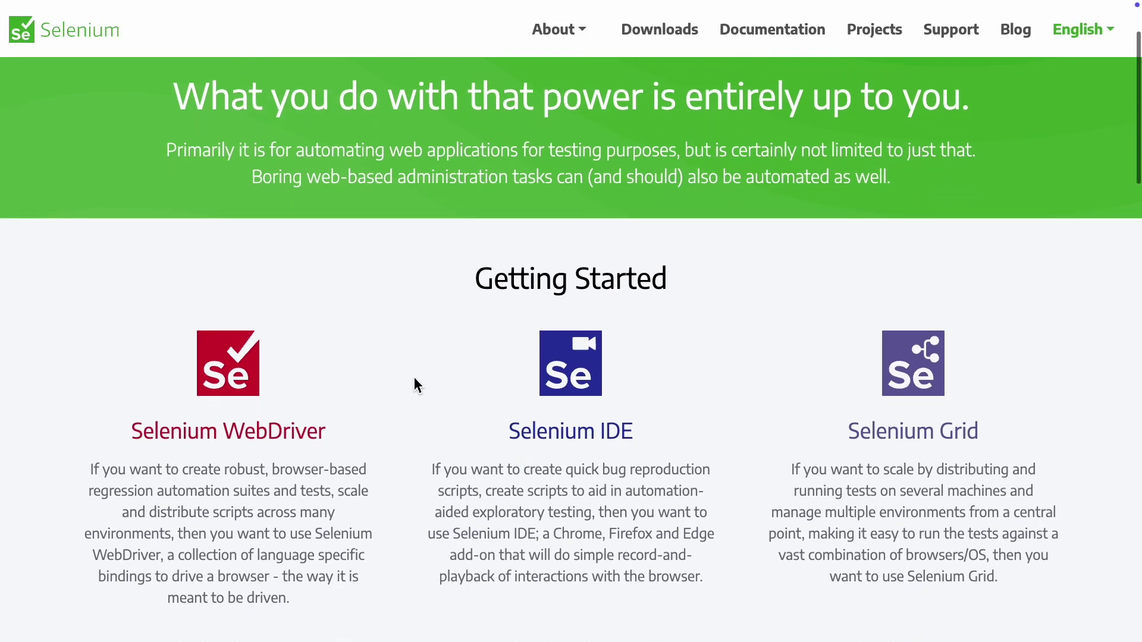
pyautogui.scroll(-1, 415, 385)
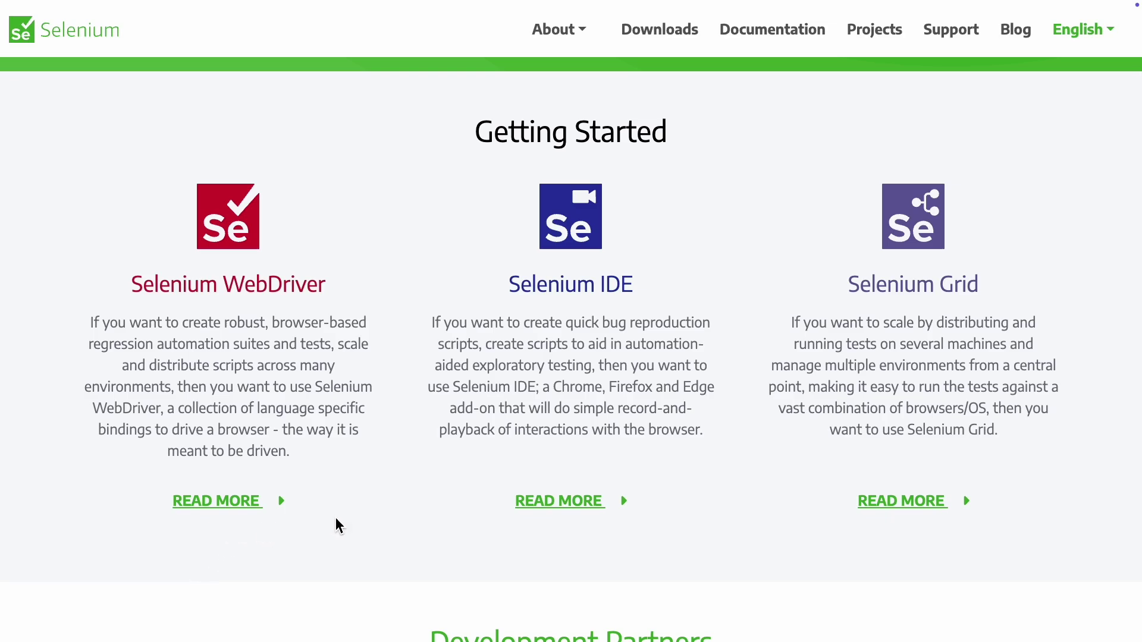
# Inspect the WebDriver READ MORE link and send its <a> element to AI assistance
pyautogui.doubleClick(214, 500)
pyautogui.rightClick(241, 501)
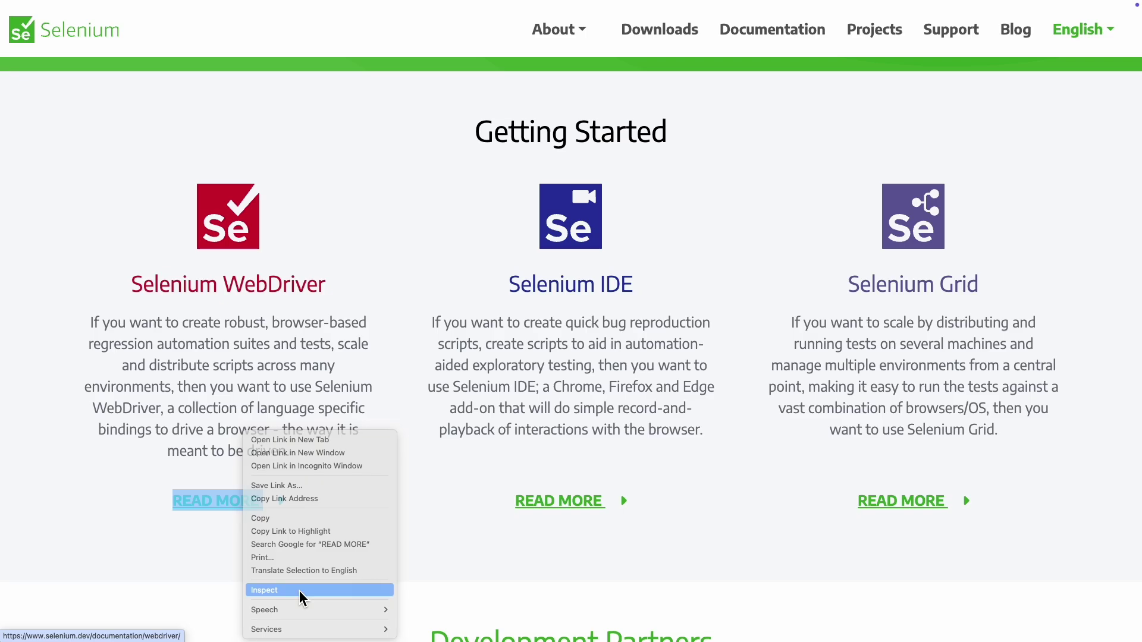
pyautogui.click(264, 589)
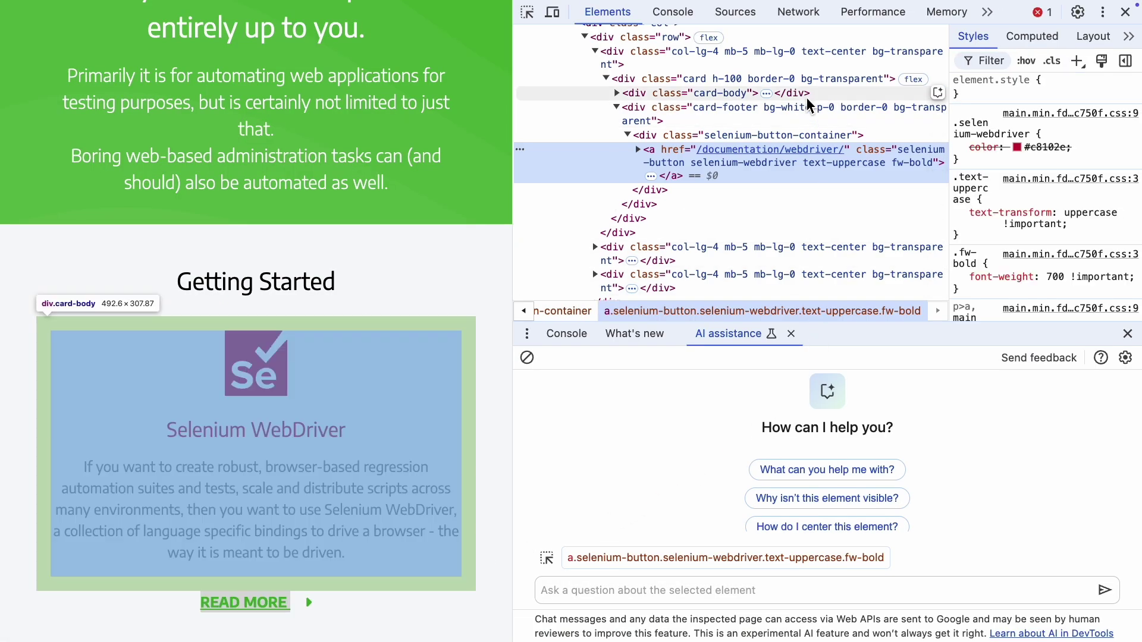
pyautogui.rightClick(771, 178)
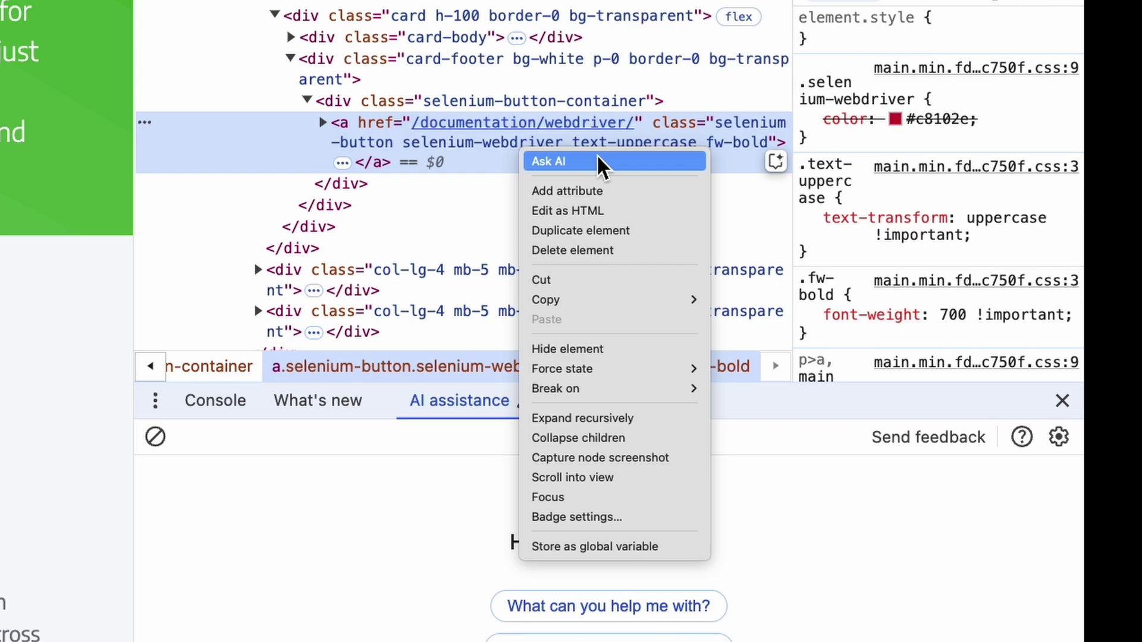
pyautogui.click(597, 160)
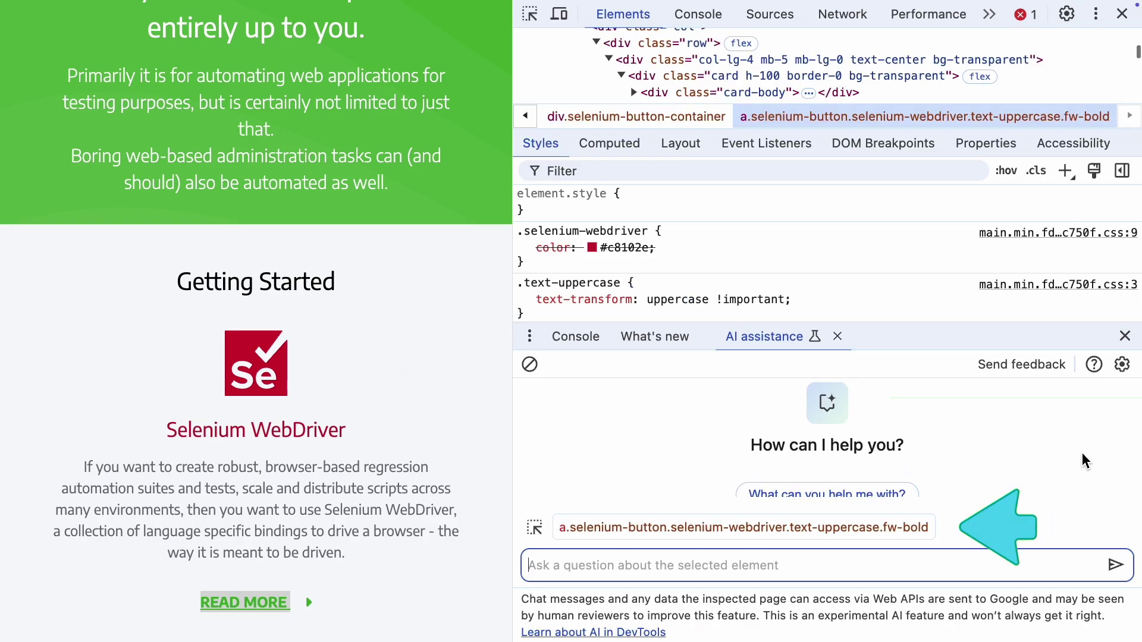
pyautogui.write('Show')
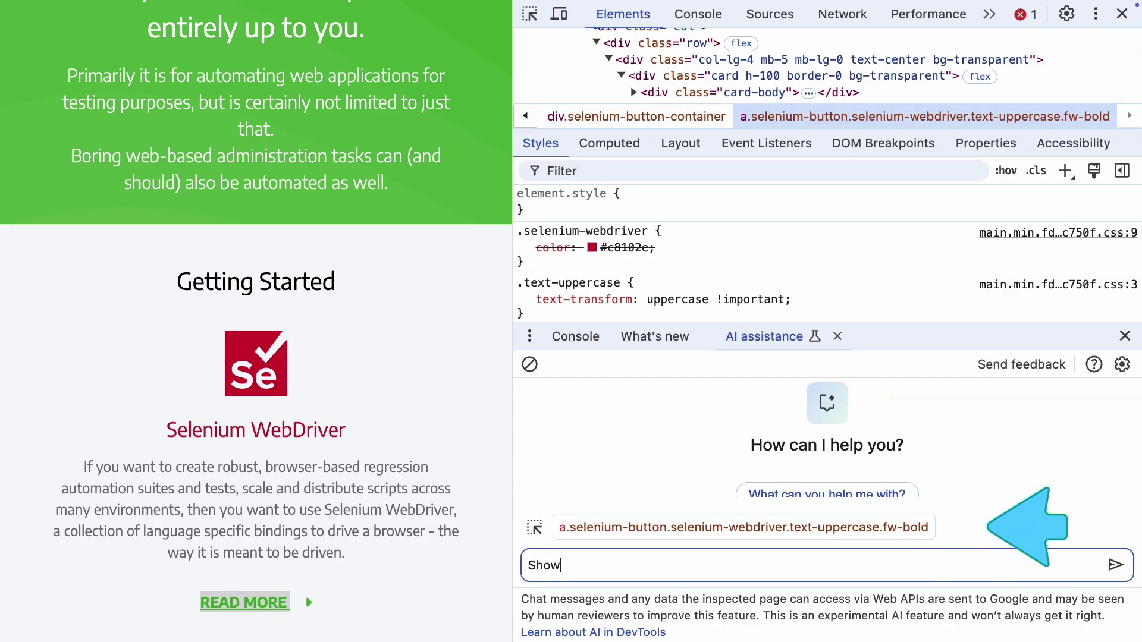
pyautogui.write(' me different ways to locate this elemen')
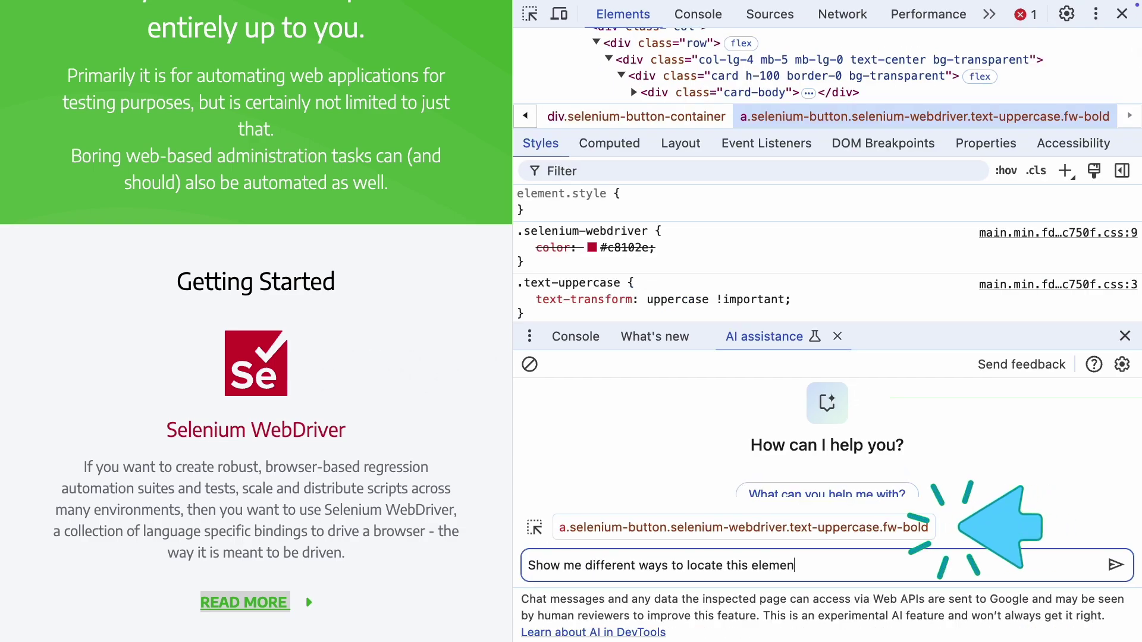
pyautogui.write('t with Selenium Java.')
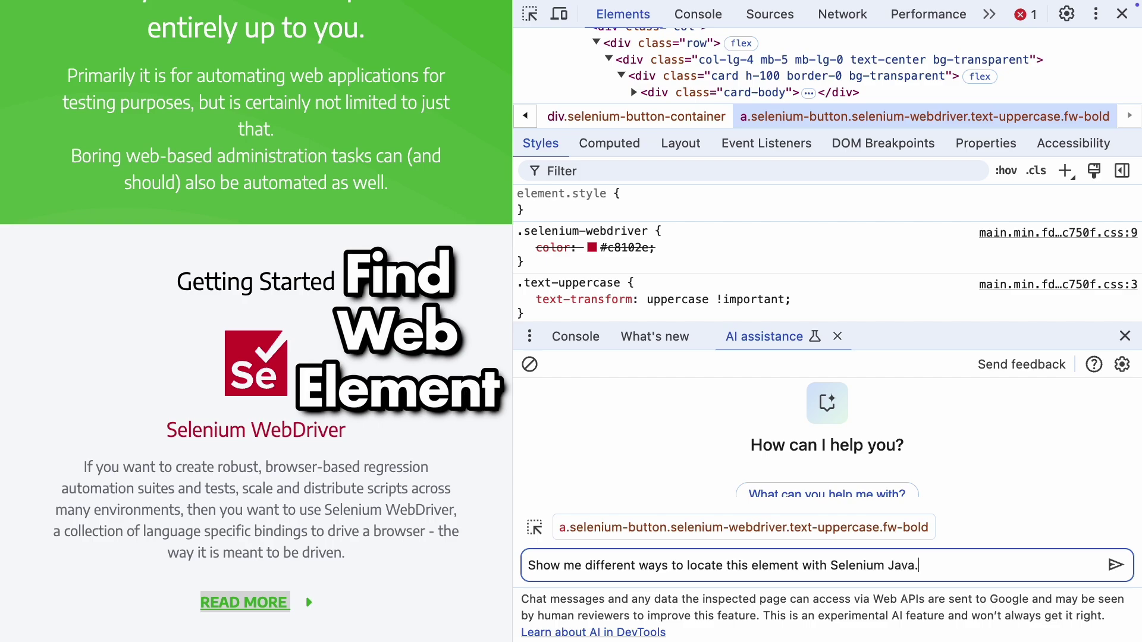
# Ask 'Show me different ways to locate this element with Selenium Java.'
pyautogui.press('Return')
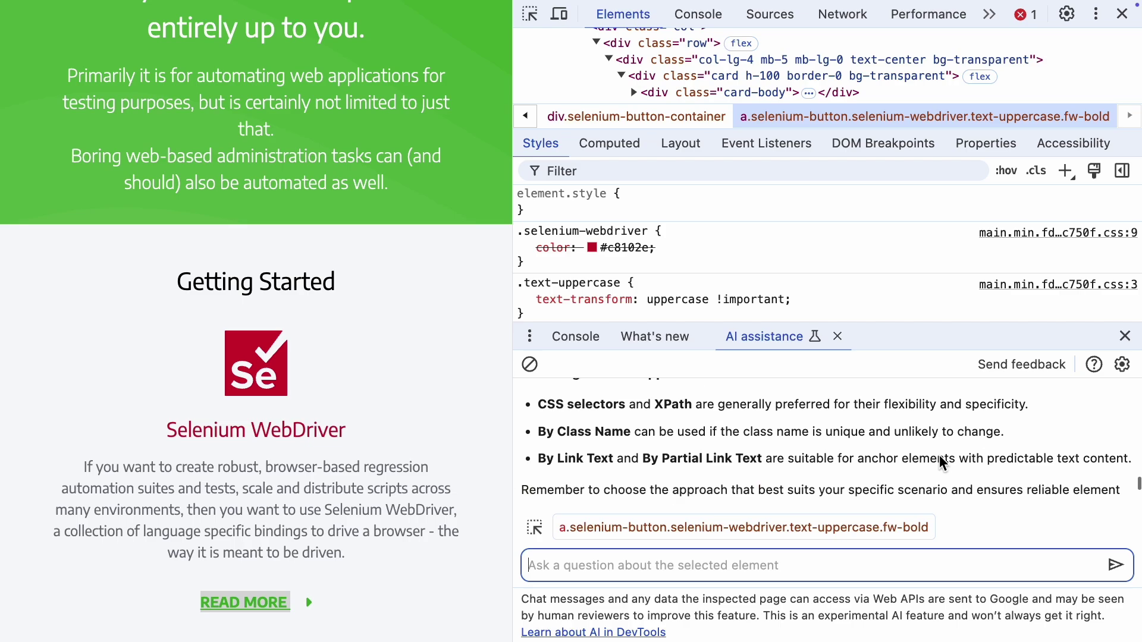
pyautogui.scroll(1, 941, 461)
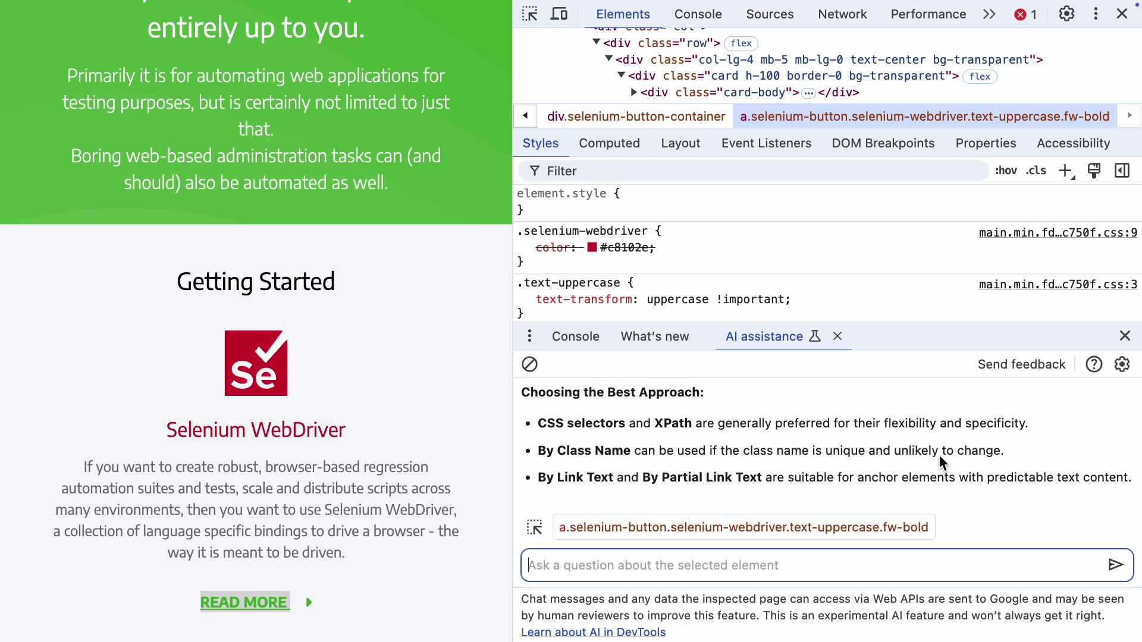
pyautogui.scroll(-3, 941, 461)
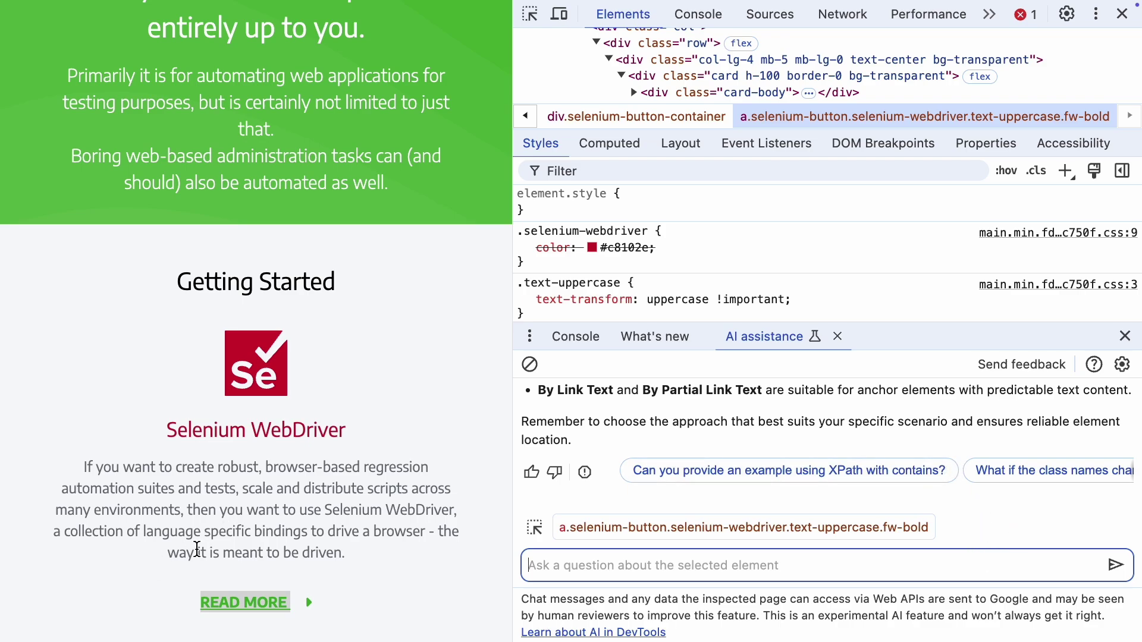
pyautogui.write('Make me an assertion that ve')
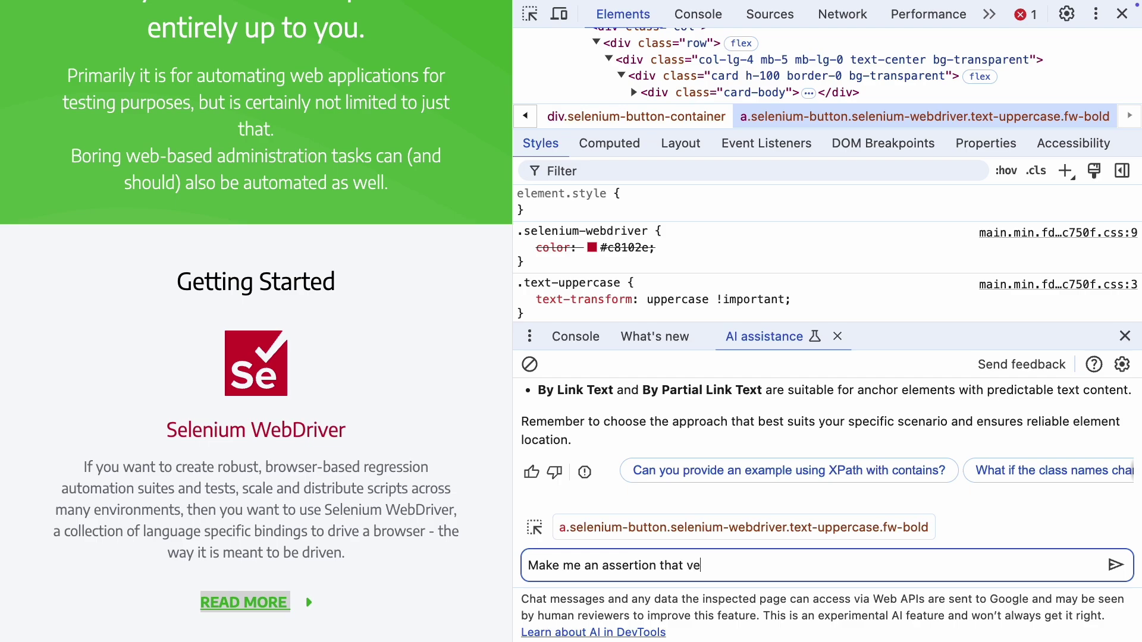
pyautogui.write('rifies that the link is visible.')
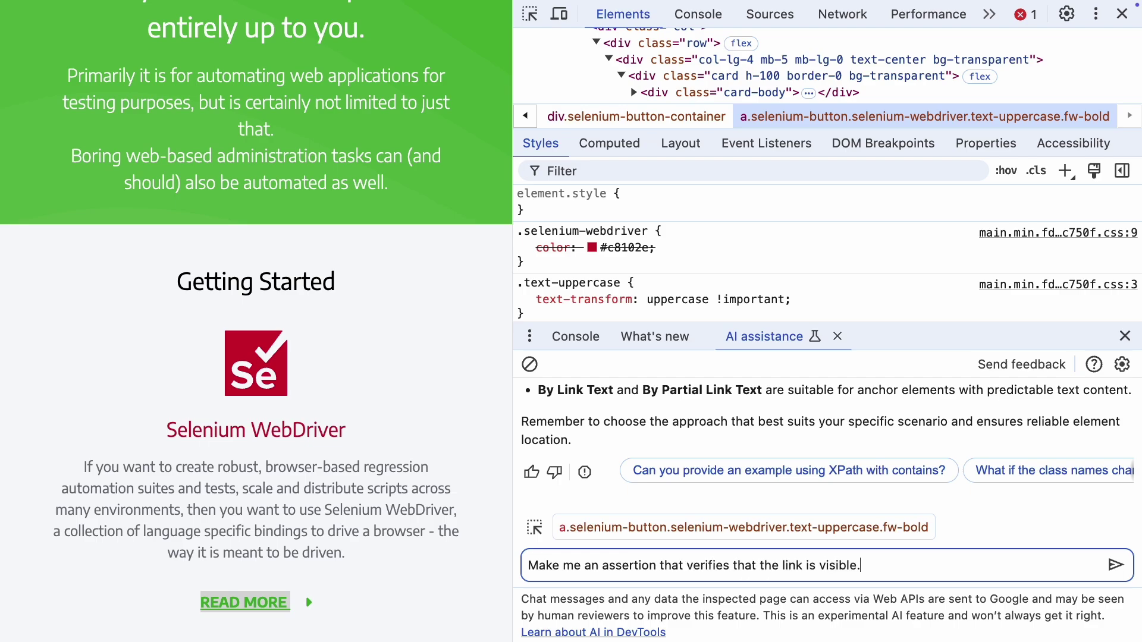
# Ask 'Make me an assertion that verifies that the link is visible.'
pyautogui.press('Return')
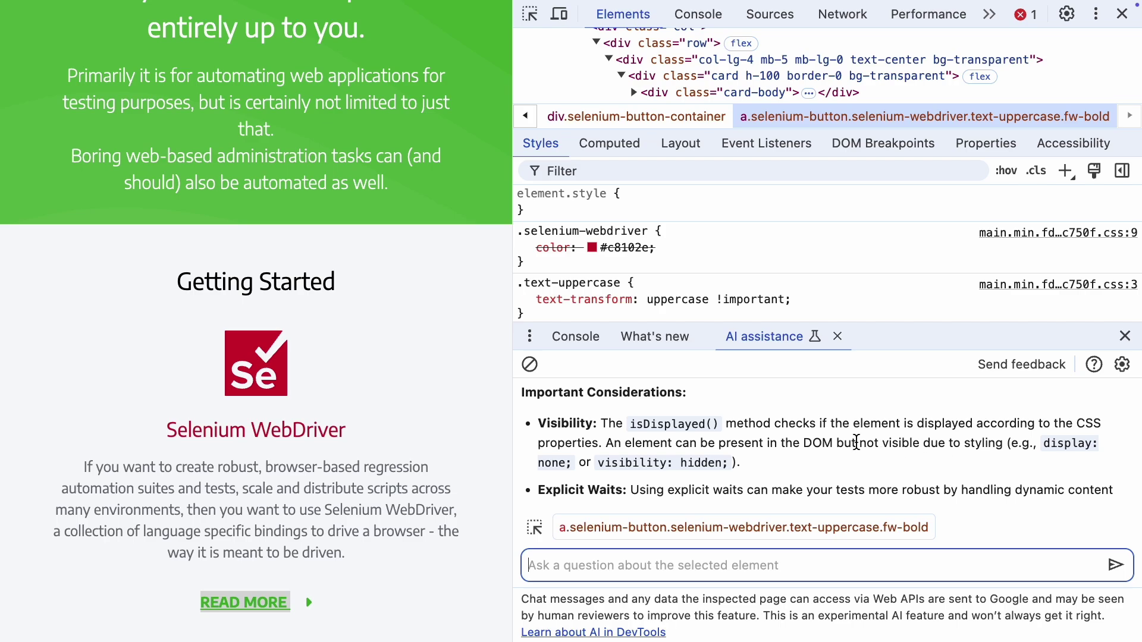
# Enlarge the Elements tree, attach the inline script element to AI assistance, and ask for an explanation
pyautogui.moveTo(747, 143); pyautogui.dragTo(747, 252)
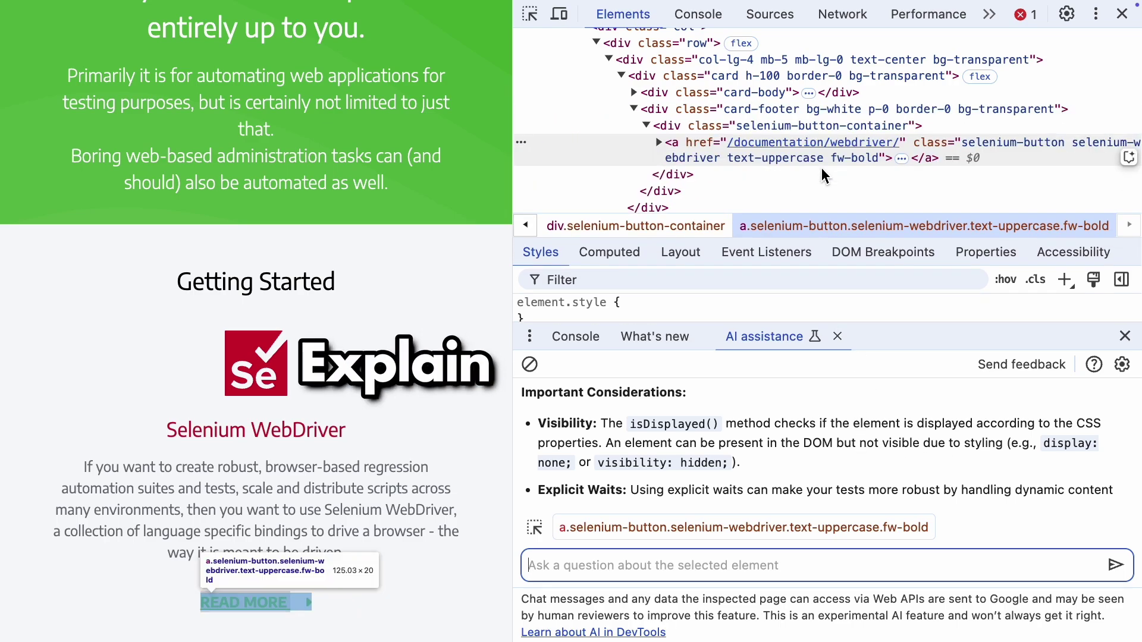
pyautogui.scroll(-3, 823, 173)
pyautogui.scroll(-3, 823, 173)
pyautogui.scroll(-3, 824, 173)
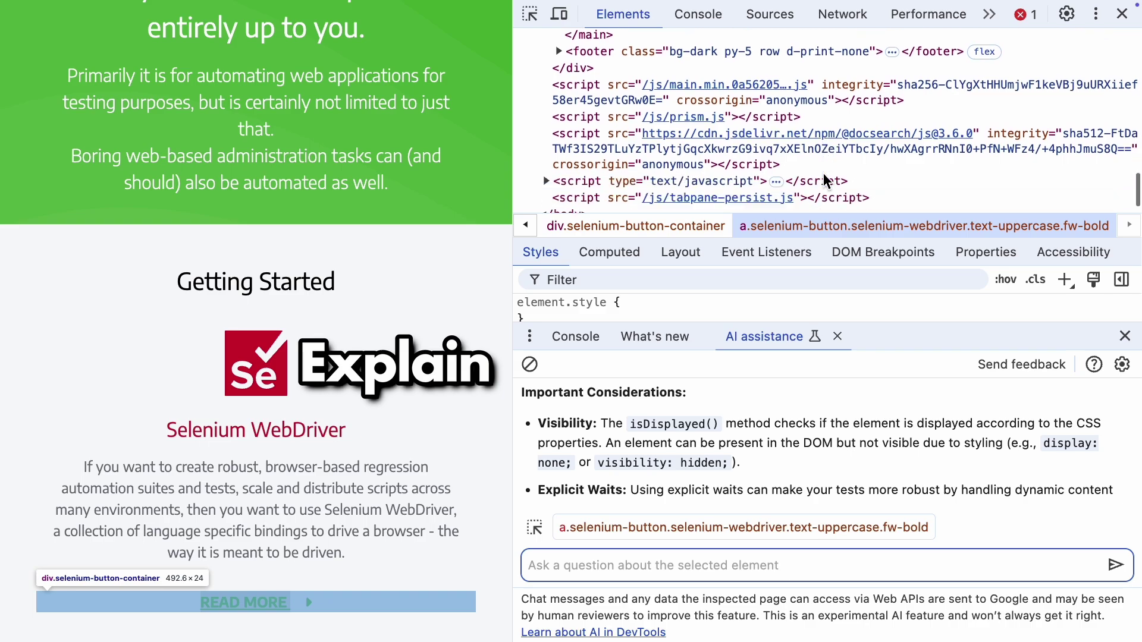
pyautogui.scroll(-1, 823, 174)
pyautogui.rightClick(618, 156)
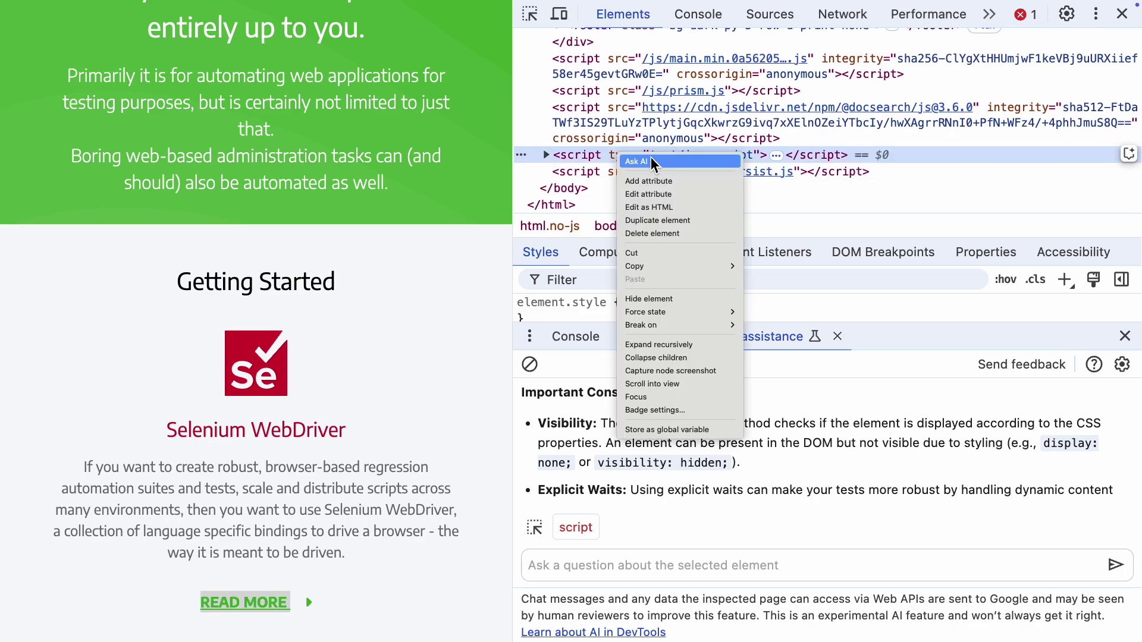
pyautogui.click(652, 163)
pyautogui.write('Exp')
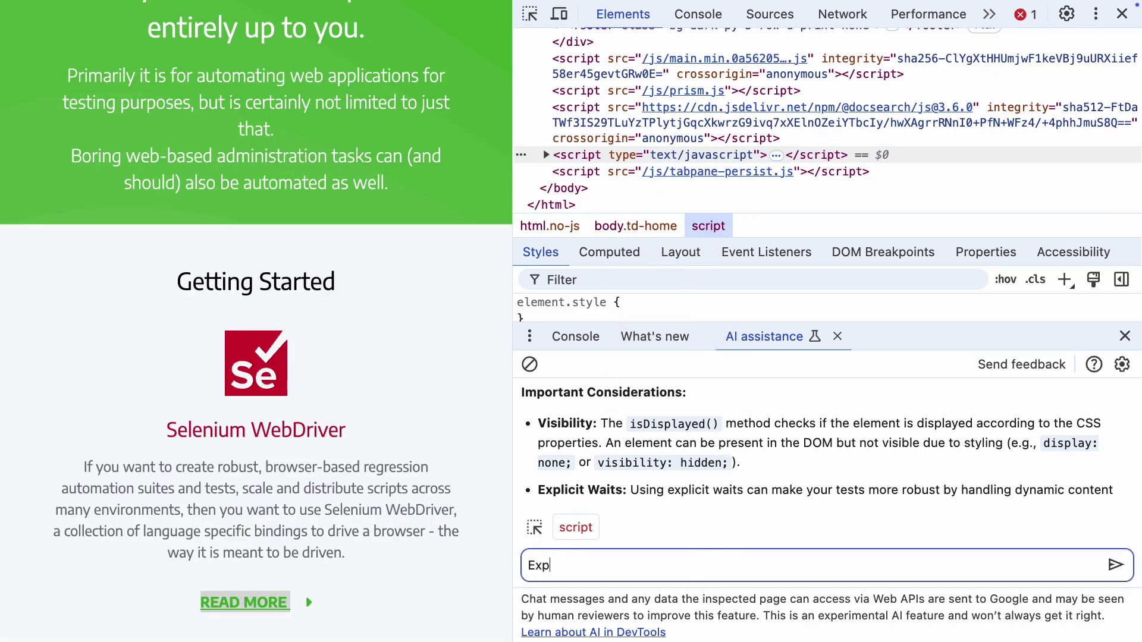
pyautogui.write('lain this script.')
pyautogui.press('Return')
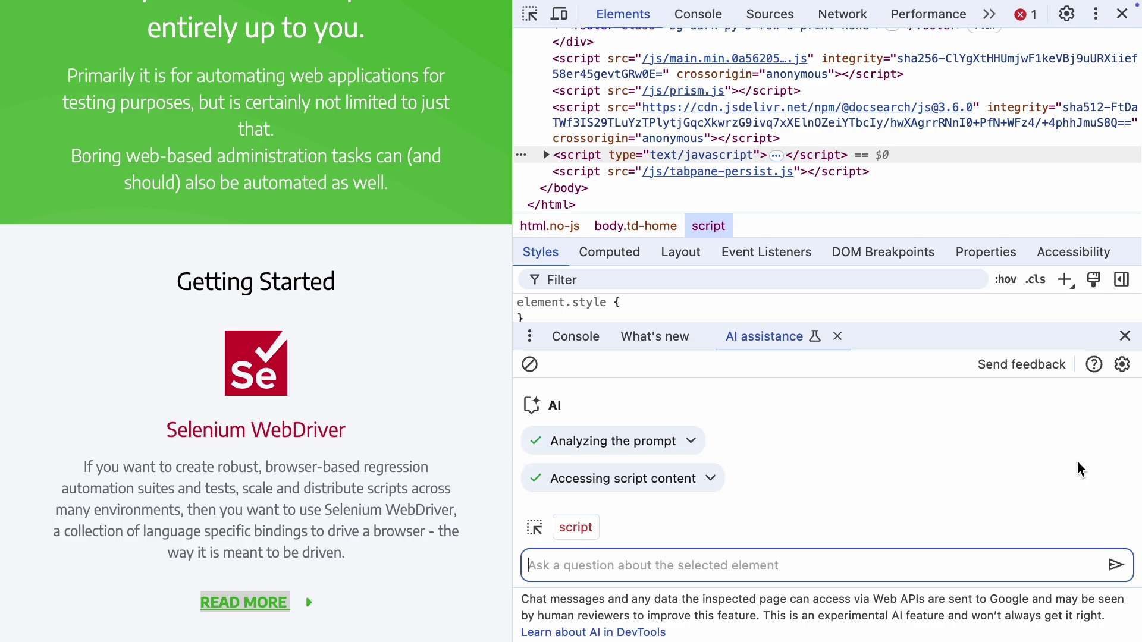
pyautogui.scroll(-4, 935, 484)
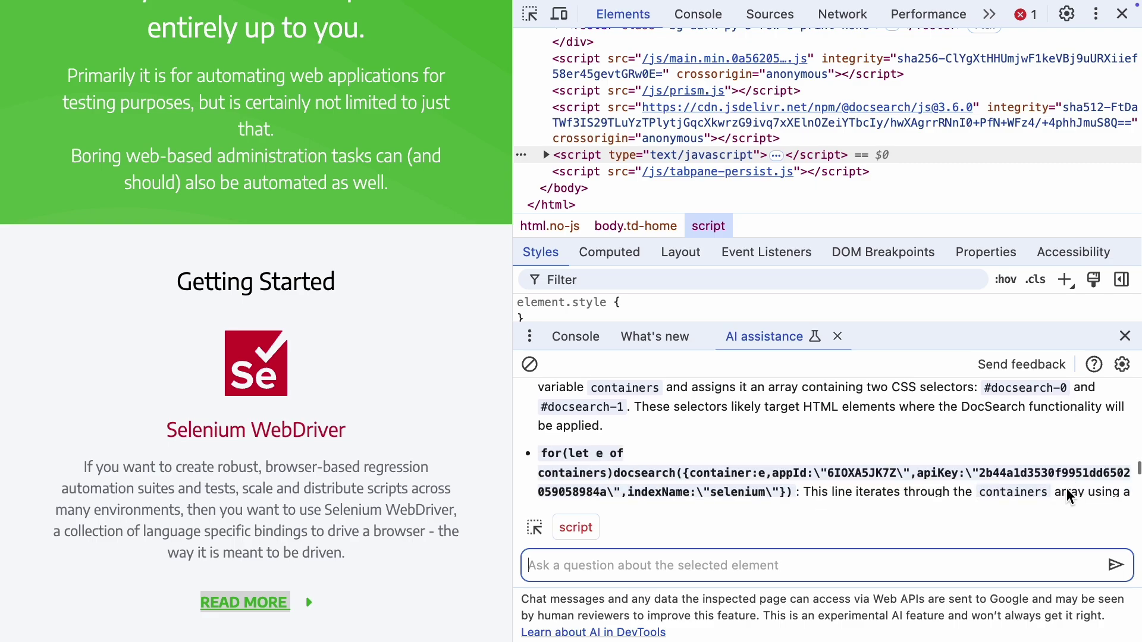
pyautogui.scroll(-2, 1064, 486)
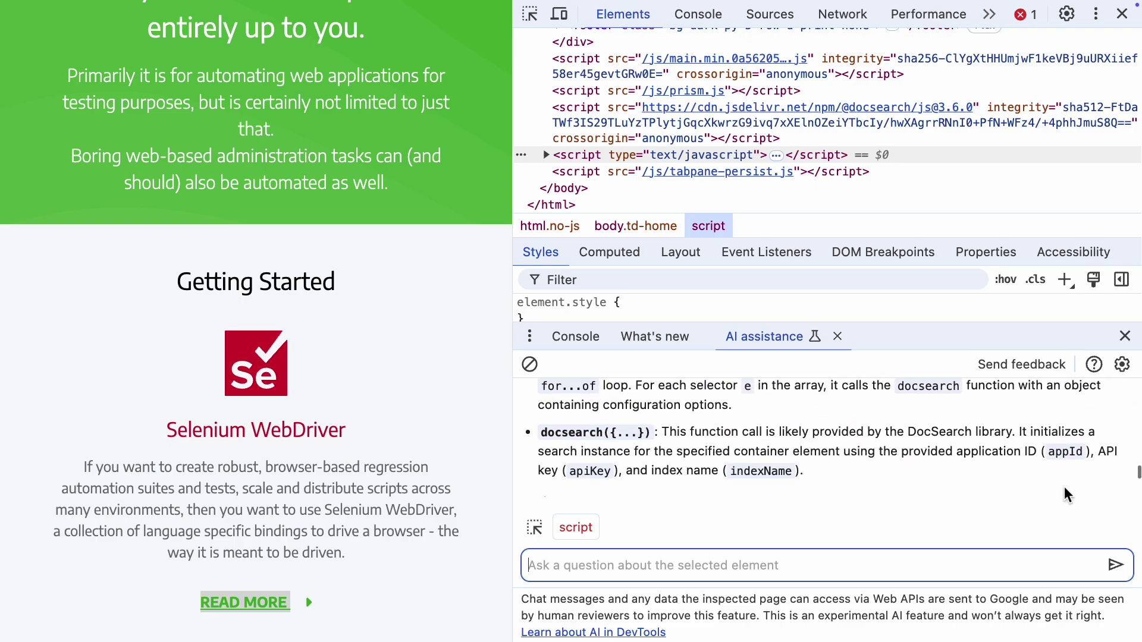
pyautogui.scroll(-2, 1064, 487)
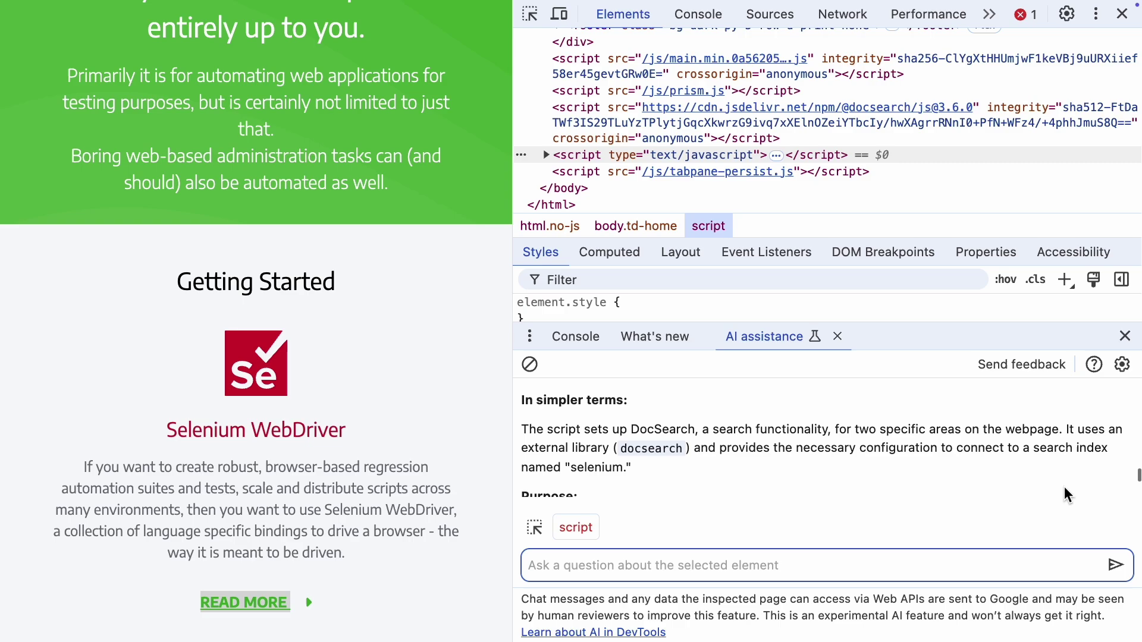
pyautogui.scroll(-1, 1064, 486)
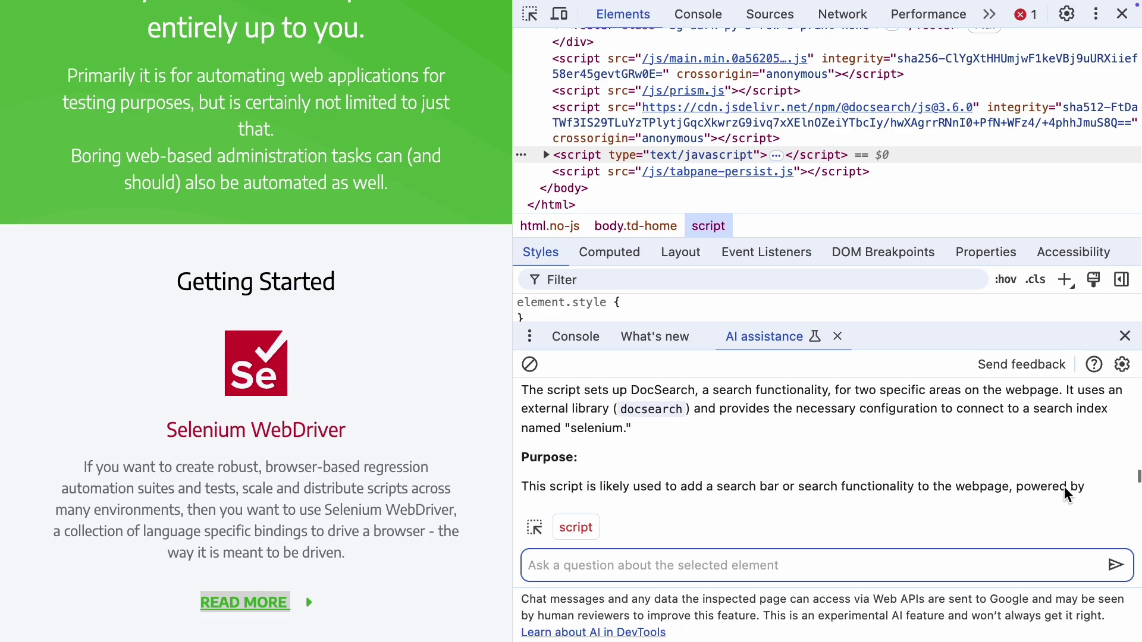
pyautogui.scroll(-2, 1064, 486)
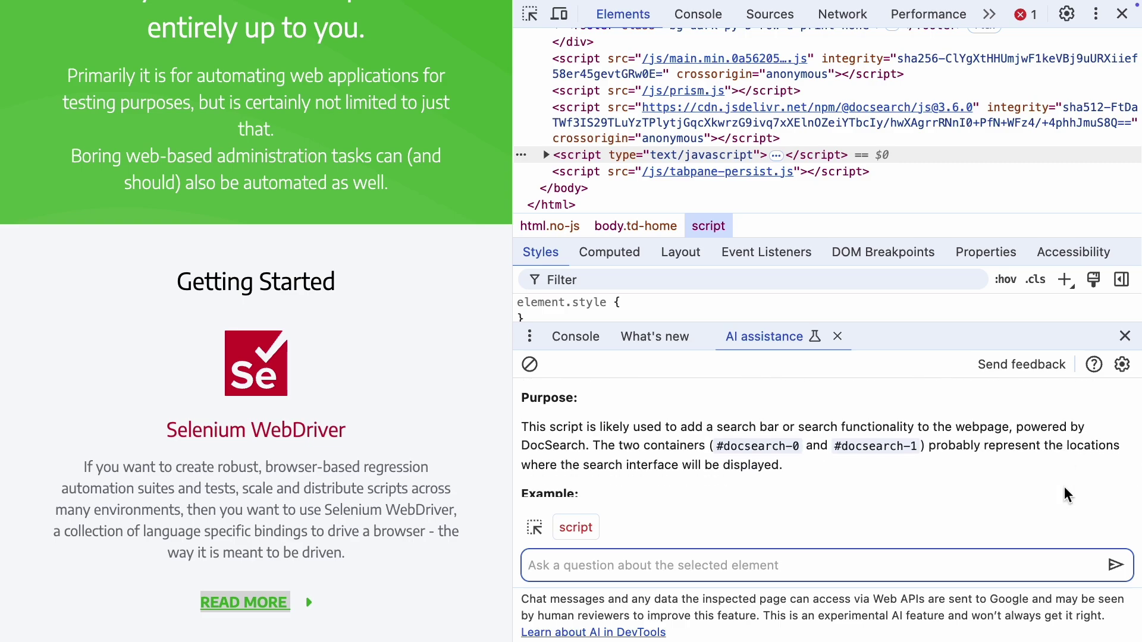
pyautogui.scroll(-1, 1065, 486)
pyautogui.scroll(-2, 1064, 486)
pyautogui.scroll(-2, 1065, 485)
pyautogui.scroll(-2, 1065, 486)
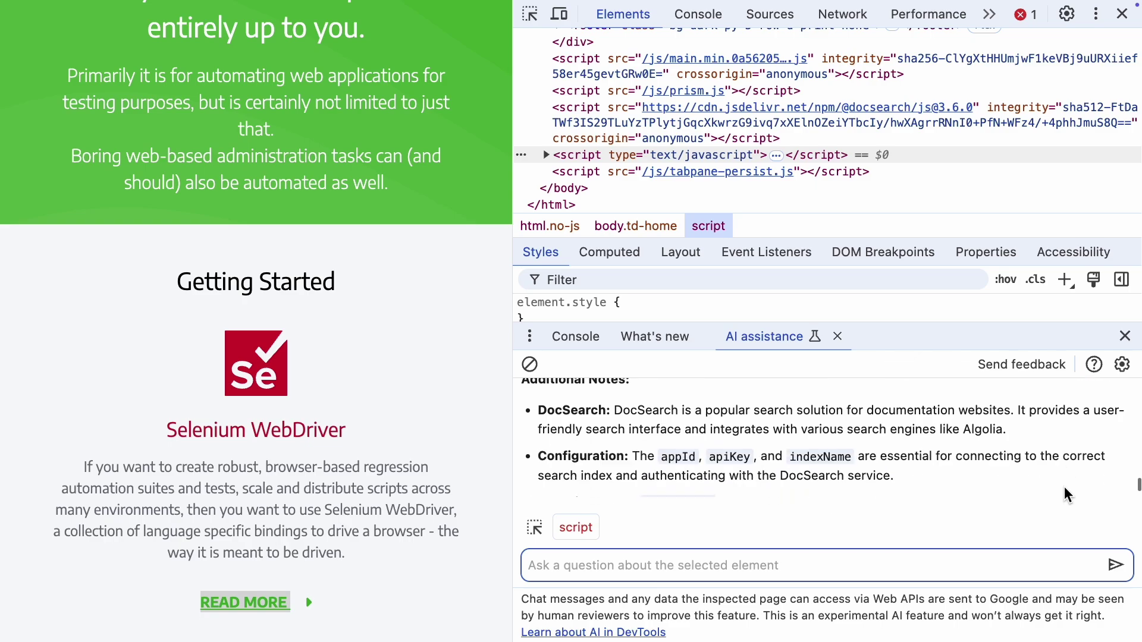
pyautogui.scroll(-2, 1065, 487)
pyautogui.scroll(-1, 1064, 486)
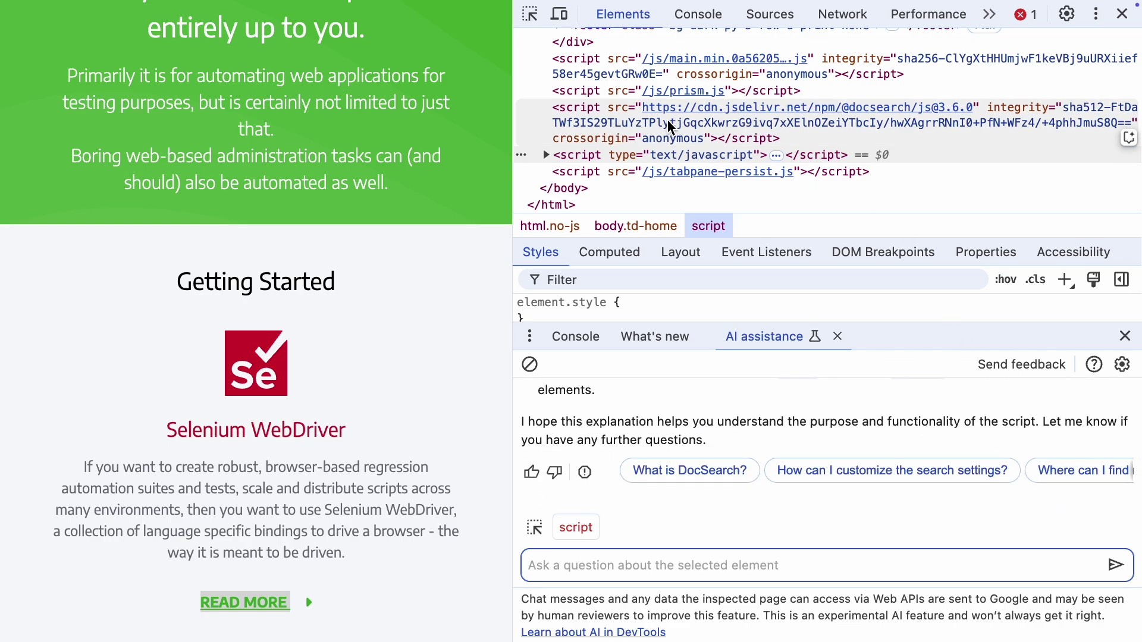
pyautogui.scroll(3, 667, 119)
pyautogui.scroll(3, 665, 122)
pyautogui.scroll(3, 631, 127)
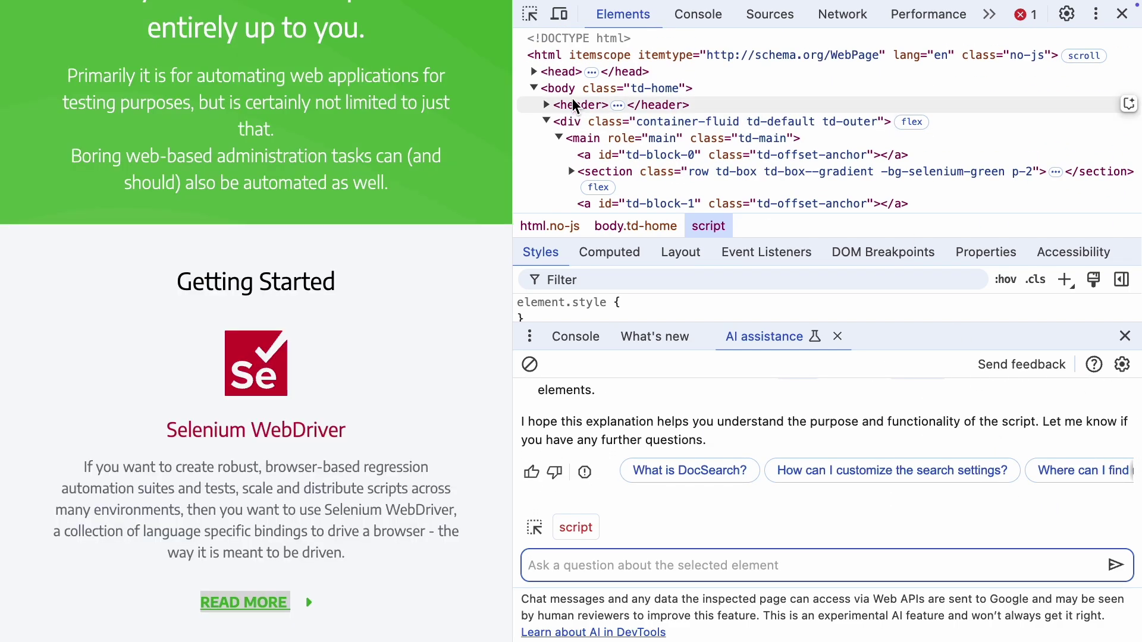
# With <body> selected, request an all-links test and highlight its response-code and status-range checks
pyautogui.click(565, 89)
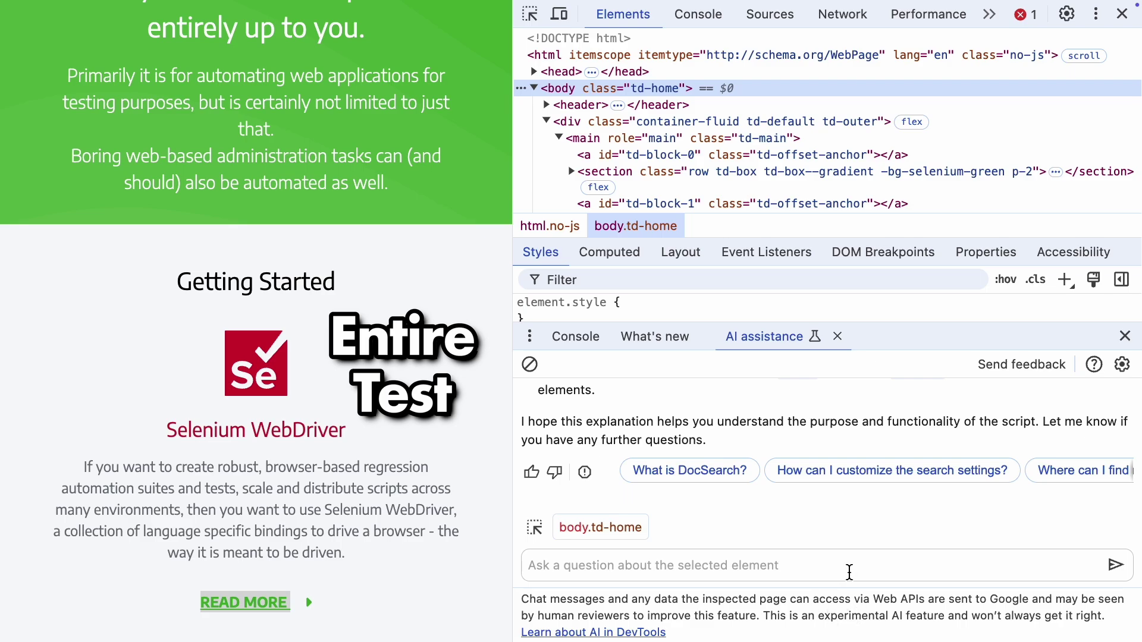
pyautogui.click(849, 565)
pyautogui.write('Make me a test that verifi')
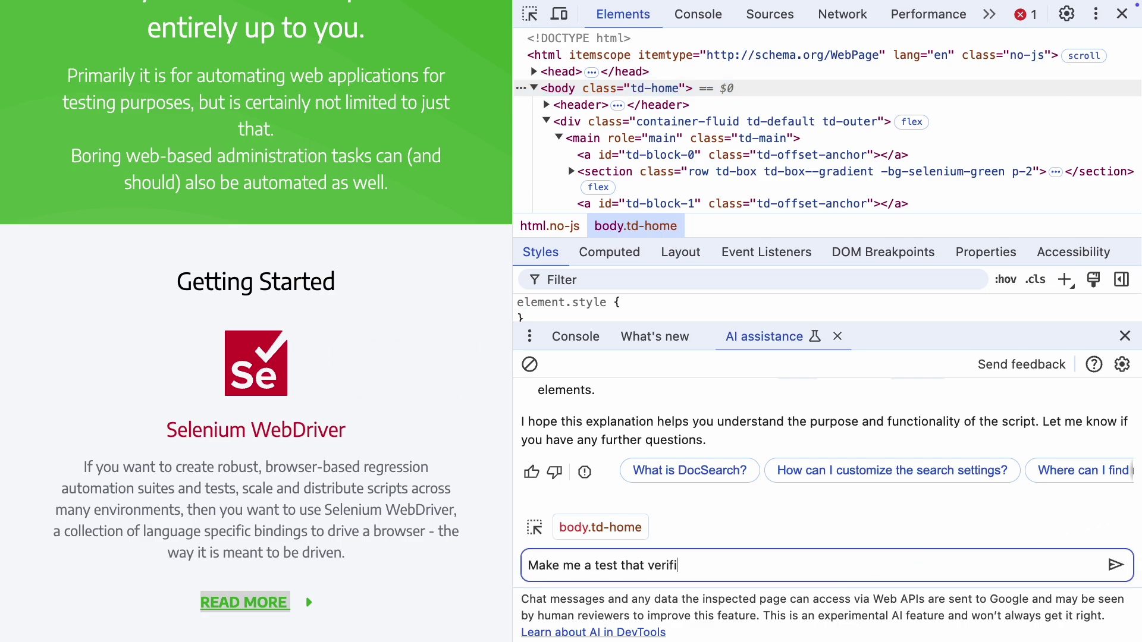
pyautogui.write('es that all the links on the page work.')
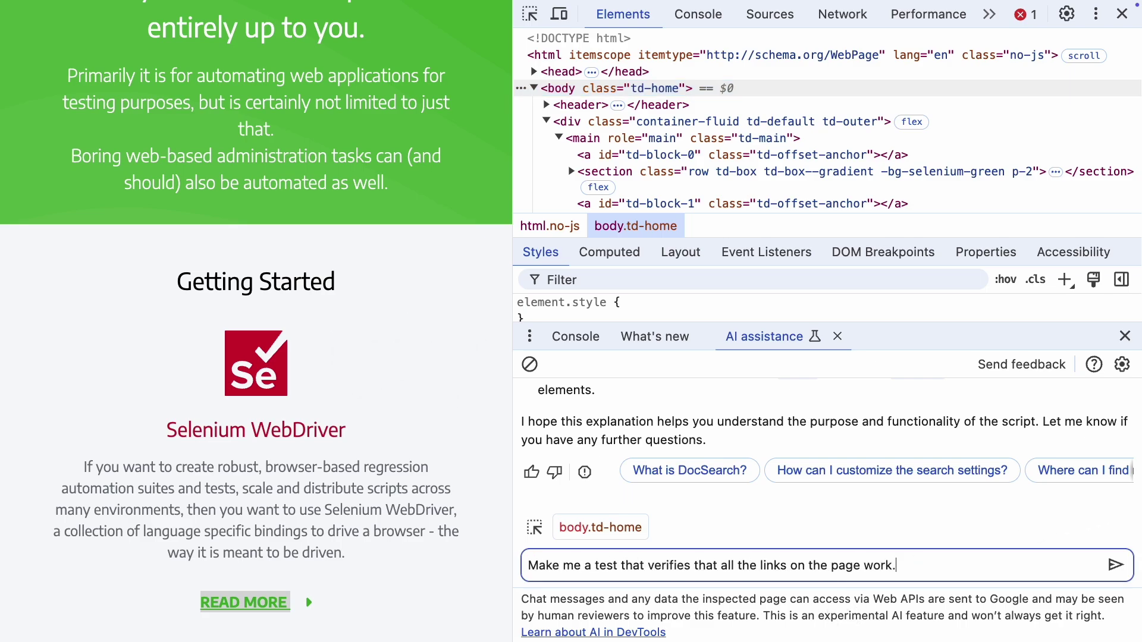
pyautogui.press('Return')
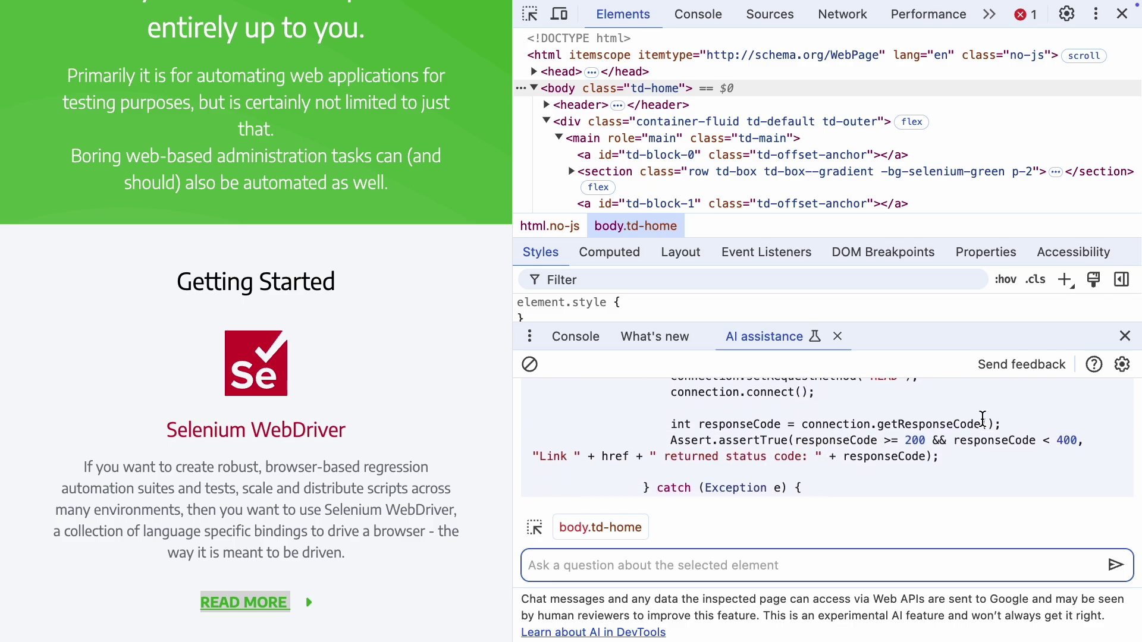
pyautogui.moveTo(877, 426); pyautogui.dragTo(964, 429)
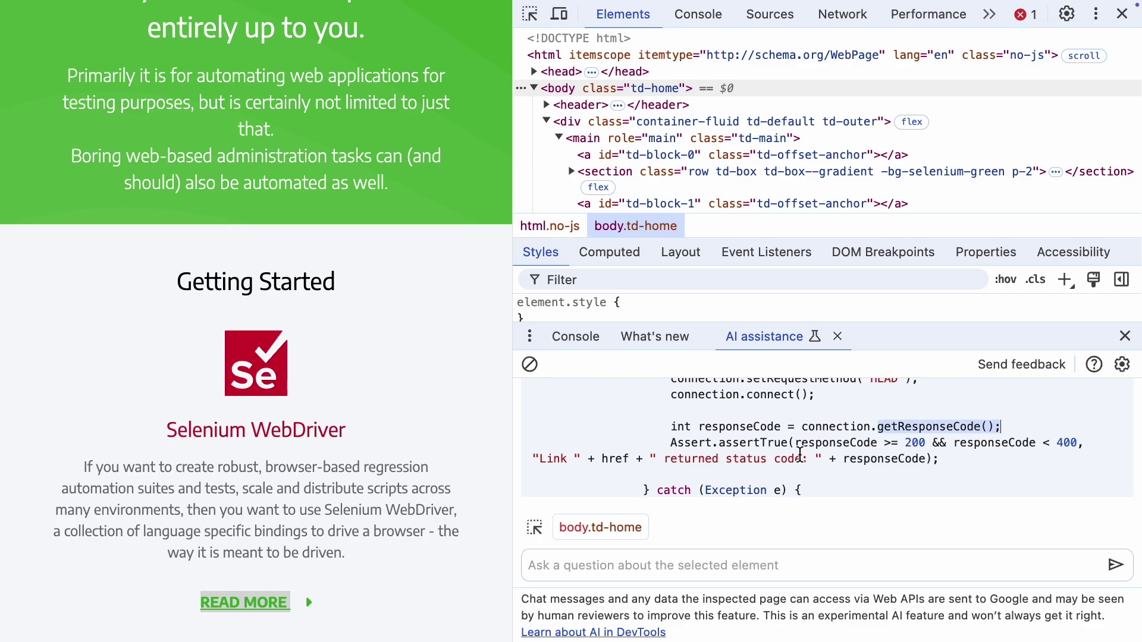
pyautogui.moveTo(797, 446); pyautogui.dragTo(926, 446)
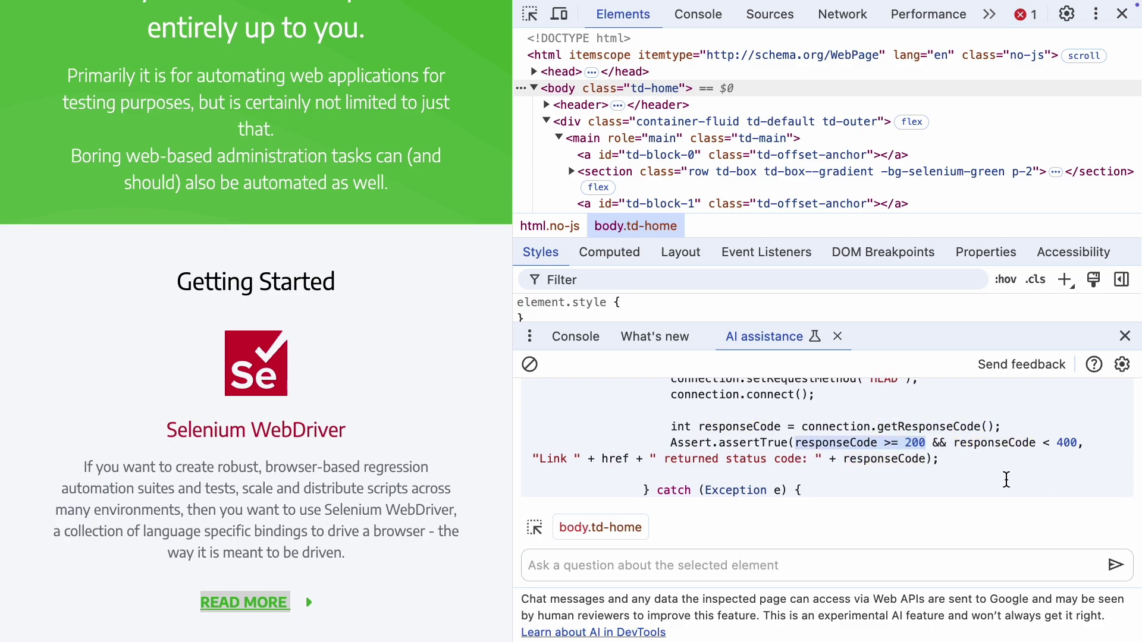
pyautogui.scroll(-3, 1001, 474)
pyautogui.scroll(-2, 1001, 474)
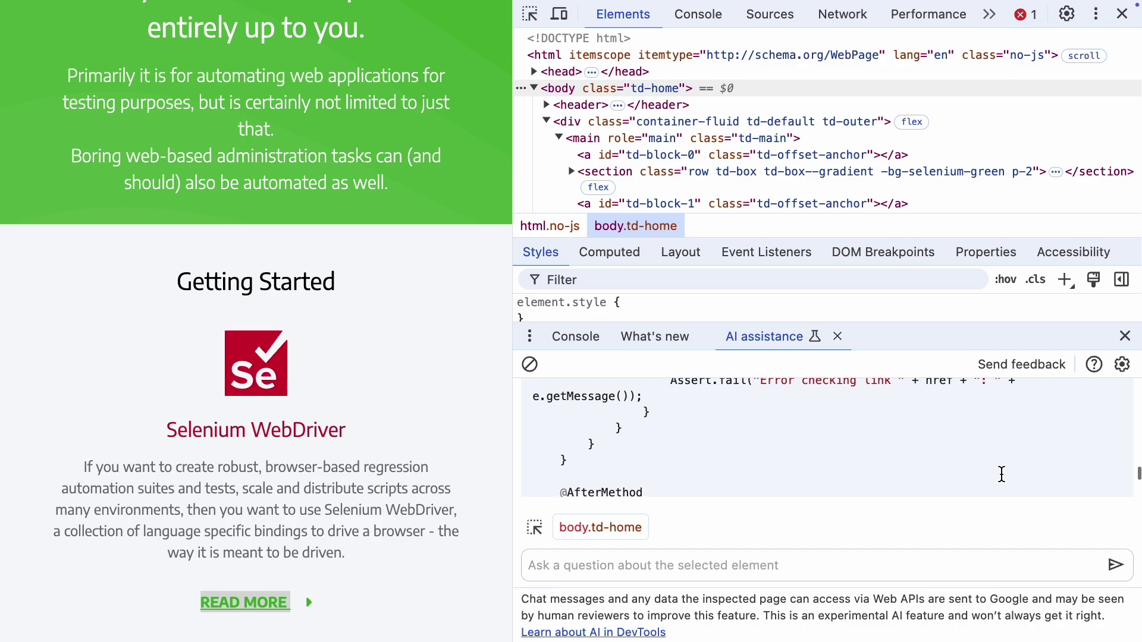
pyautogui.scroll(-3, 1001, 475)
pyautogui.scroll(-3, 1001, 474)
pyautogui.scroll(-3, 1001, 474)
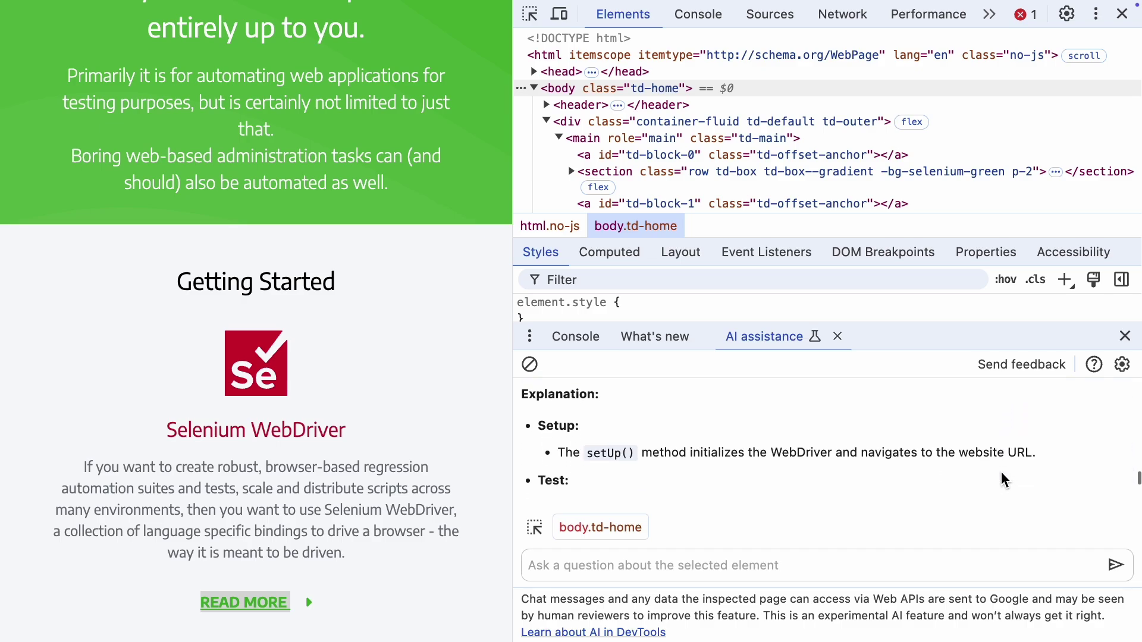
pyautogui.scroll(-3, 1001, 474)
pyautogui.scroll(-5, 1001, 472)
# Ask 'Can you make it Python?' and highlight the head request and 200-400 status check
pyautogui.click(803, 565)
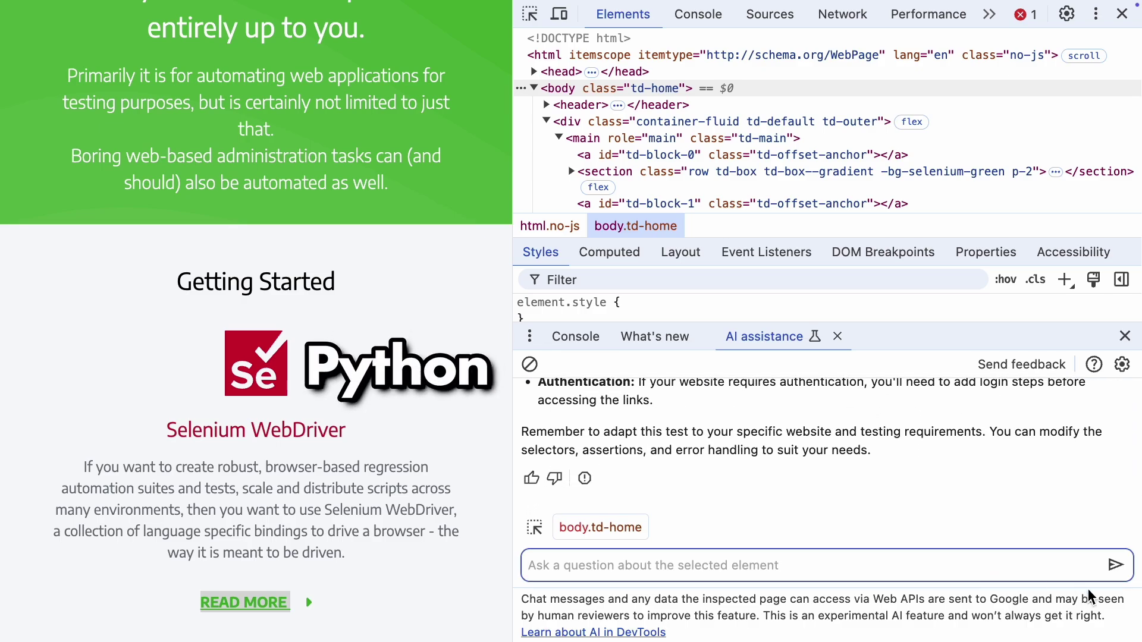
pyautogui.write('Can you make it Python?')
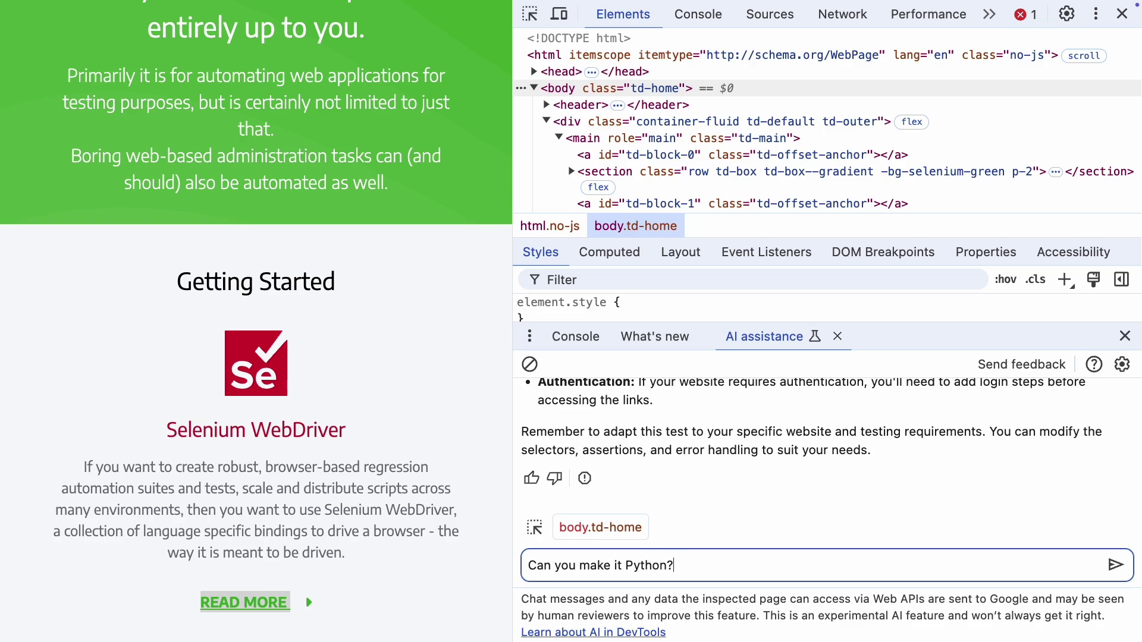
pyautogui.press('Return')
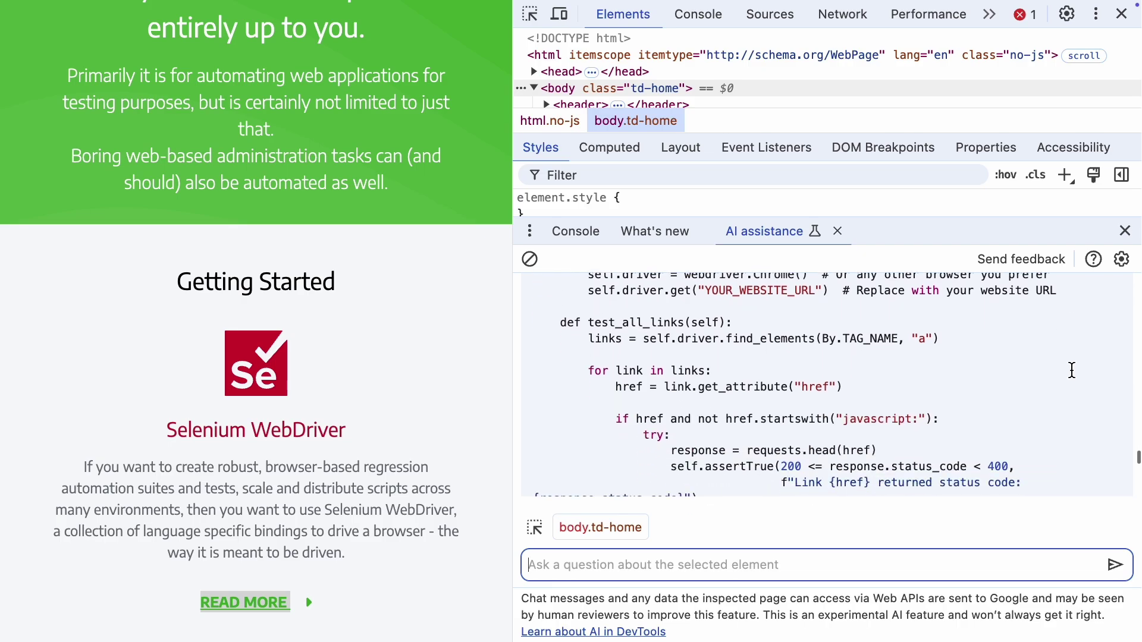
pyautogui.moveTo(808, 378); pyautogui.dragTo(981, 376)
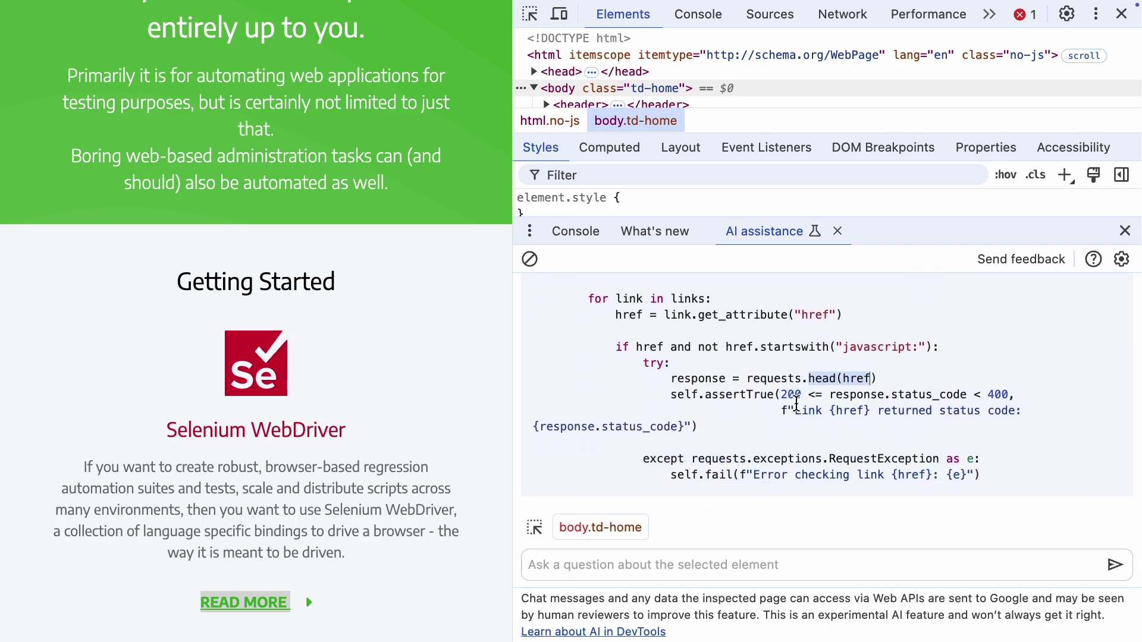
pyautogui.moveTo(781, 394); pyautogui.dragTo(970, 396)
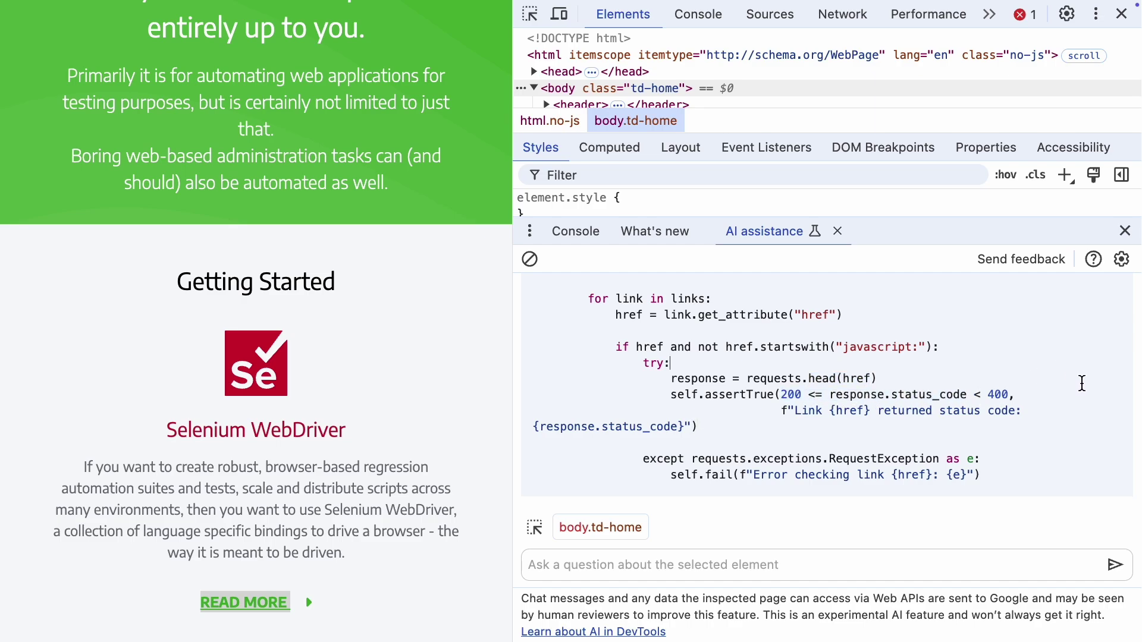
pyautogui.scroll(-5, 1081, 380)
pyautogui.scroll(-5, 1081, 381)
pyautogui.scroll(-3, 1081, 382)
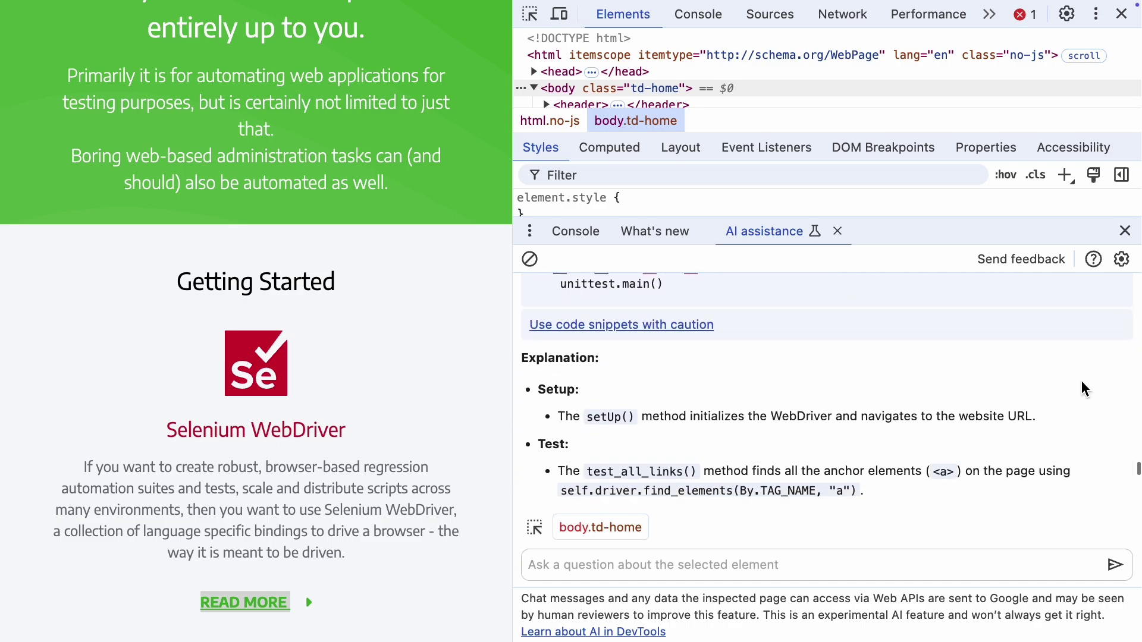
pyautogui.scroll(-3, 1081, 381)
pyautogui.scroll(-3, 1081, 380)
pyautogui.scroll(-3, 1082, 381)
pyautogui.scroll(-5, 1082, 381)
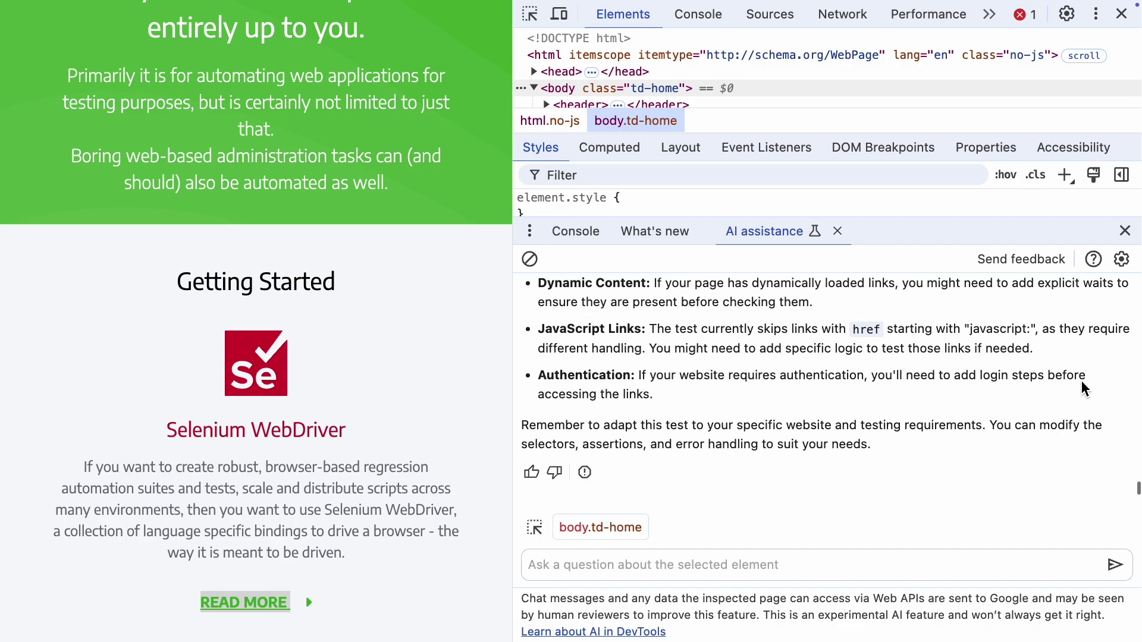
# Ask an off-topic question about a comedian and select the assistant's refusal reply
pyautogui.click(803, 563)
pyautogui.write('How come Colin Jost is so funny?')
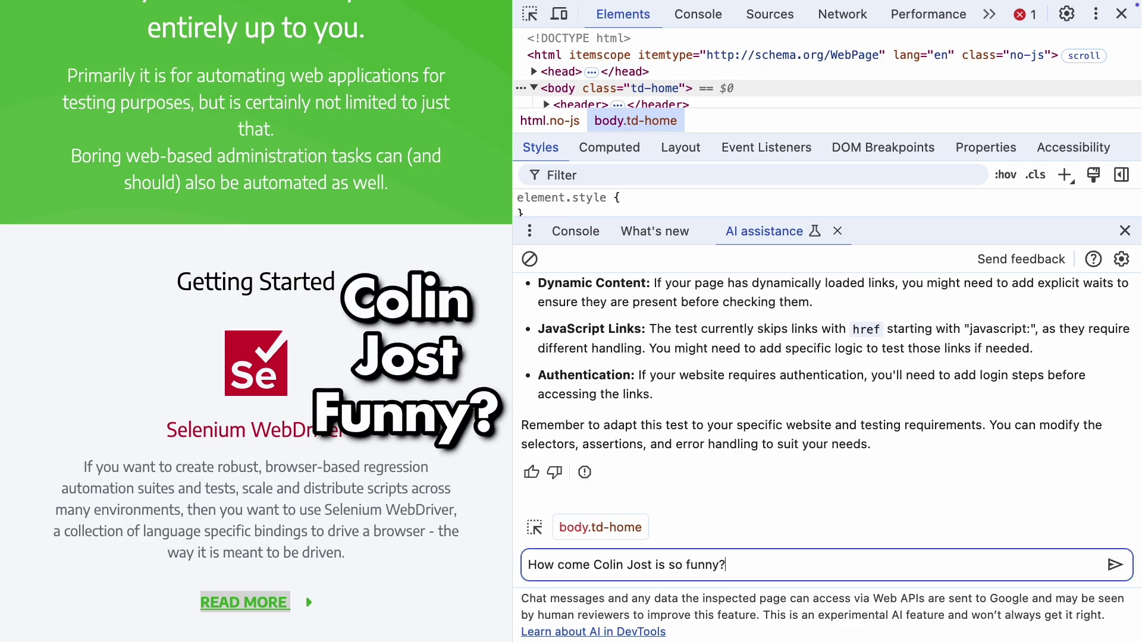
pyautogui.press('Return')
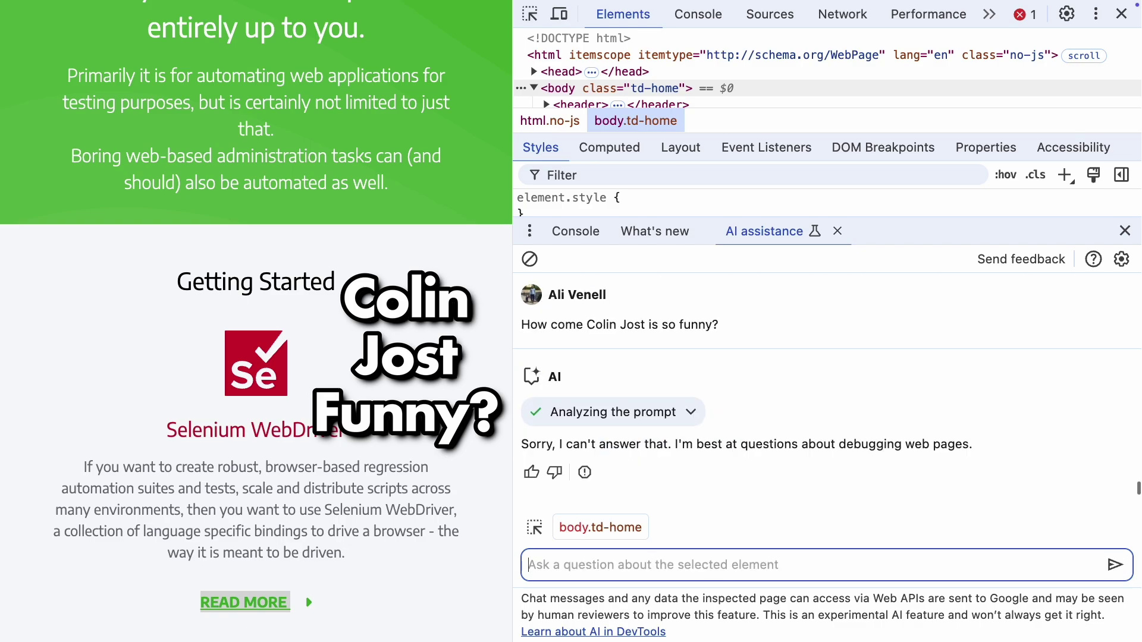
pyautogui.tripleClick(536, 443)
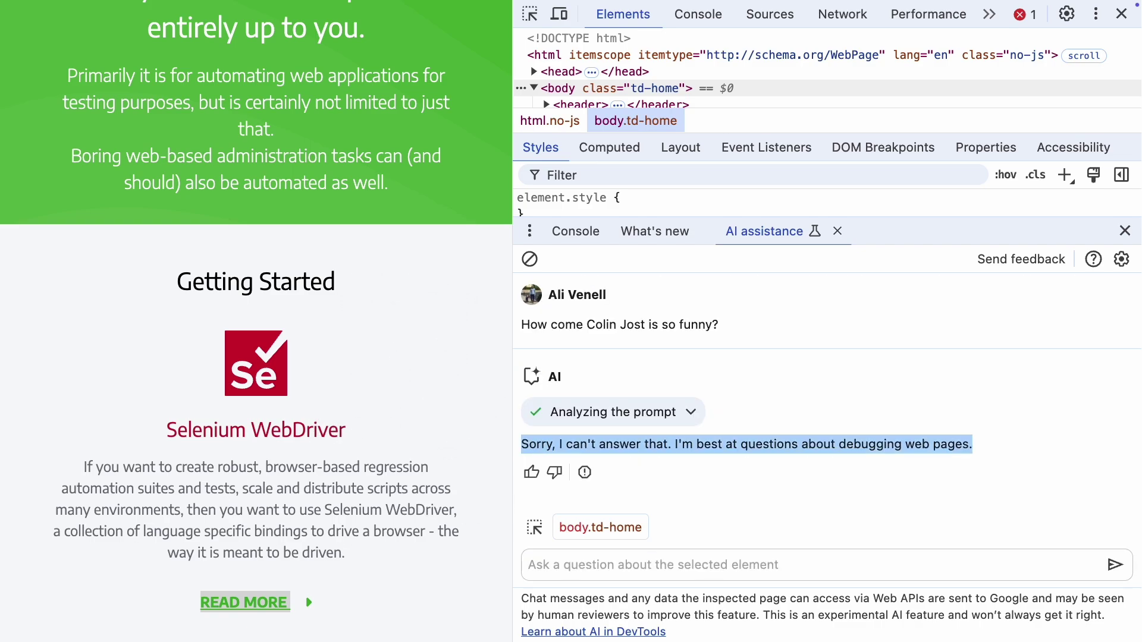